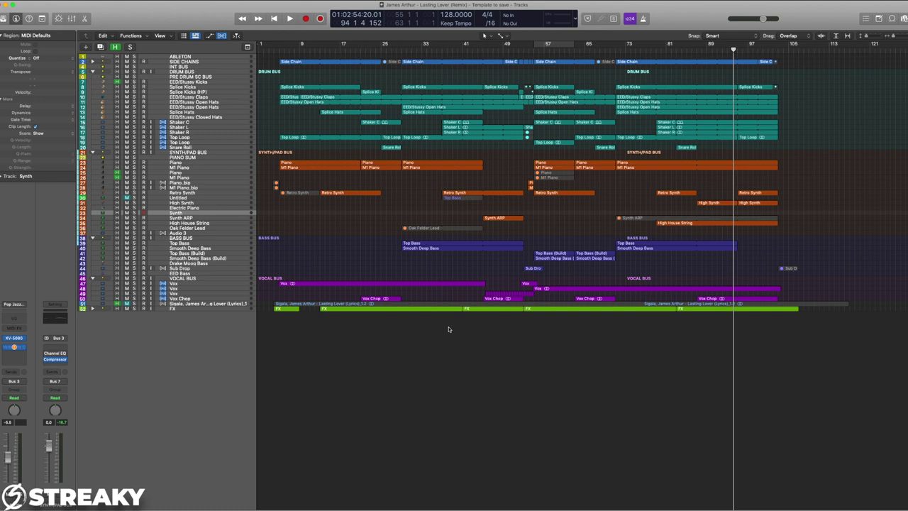
Step: Collapse the DRUM, SYNTH/PAD, BASS and VOCAL BUS folders
left_click(204, 152)
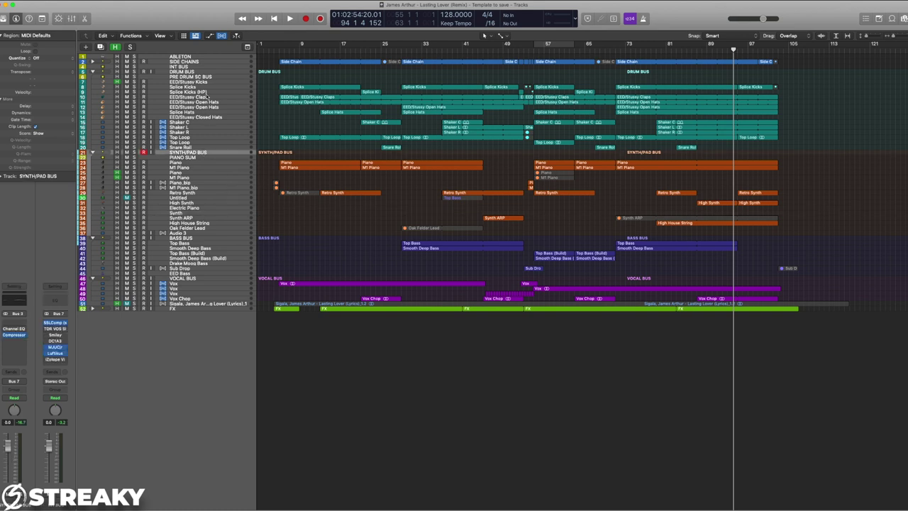
left_click(193, 72)
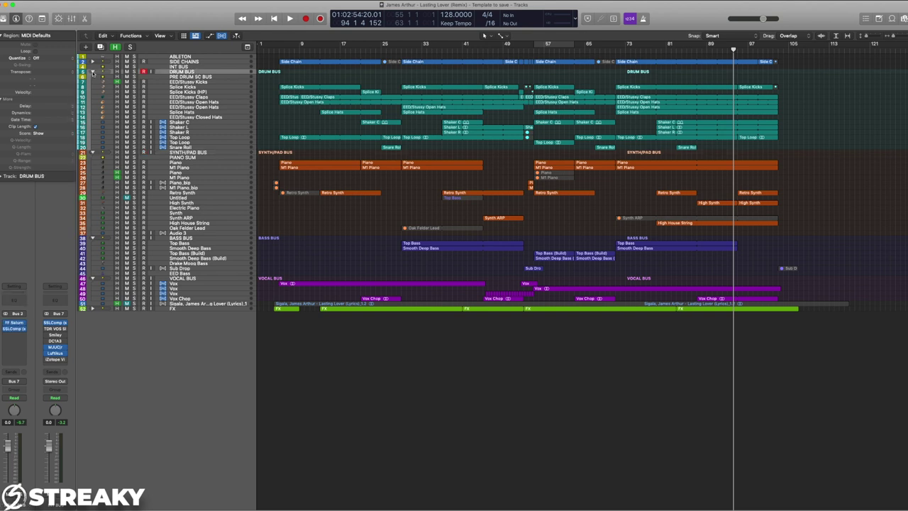
left_click(93, 71)
left_click(92, 77)
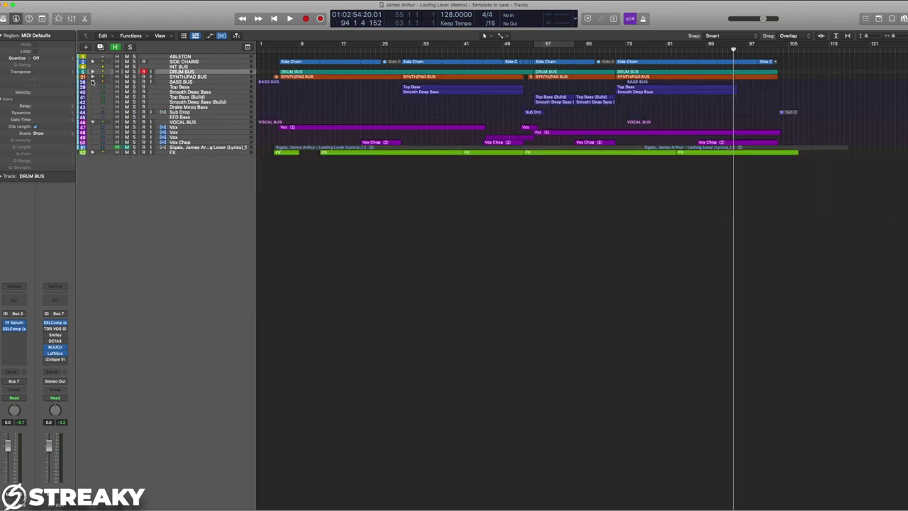
left_click(92, 82)
left_click(92, 86)
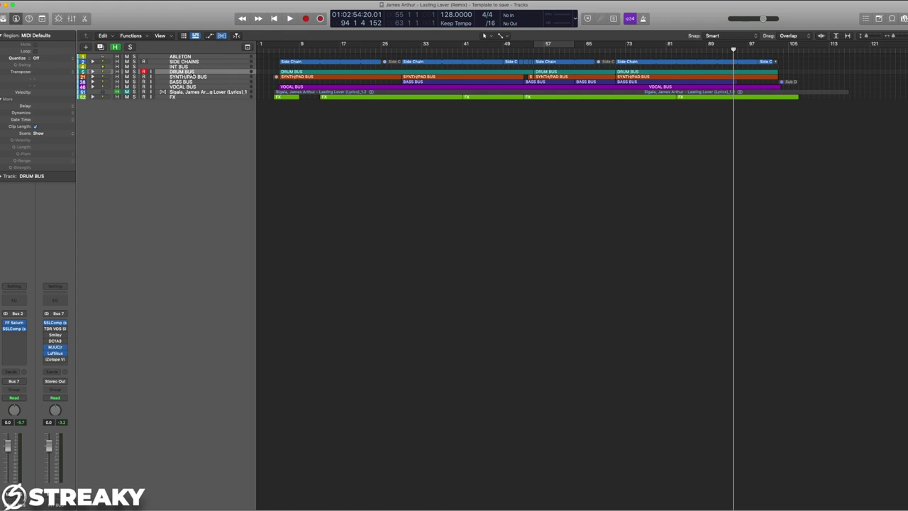
Step: Select the regions on the DRUM BUS, SYNTH/PAD BUS, BASS BUS and FX tracks
left_click(190, 73)
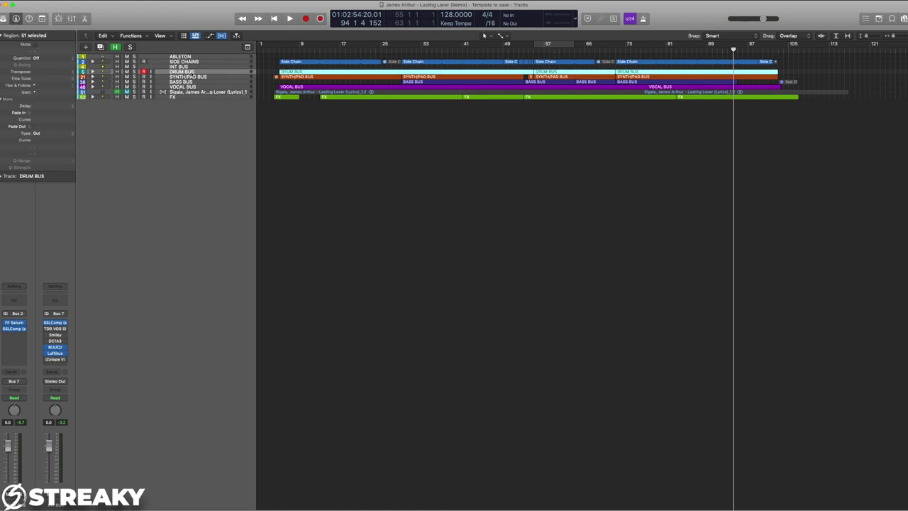
left_click(193, 76)
left_click(193, 82)
left_click(187, 97)
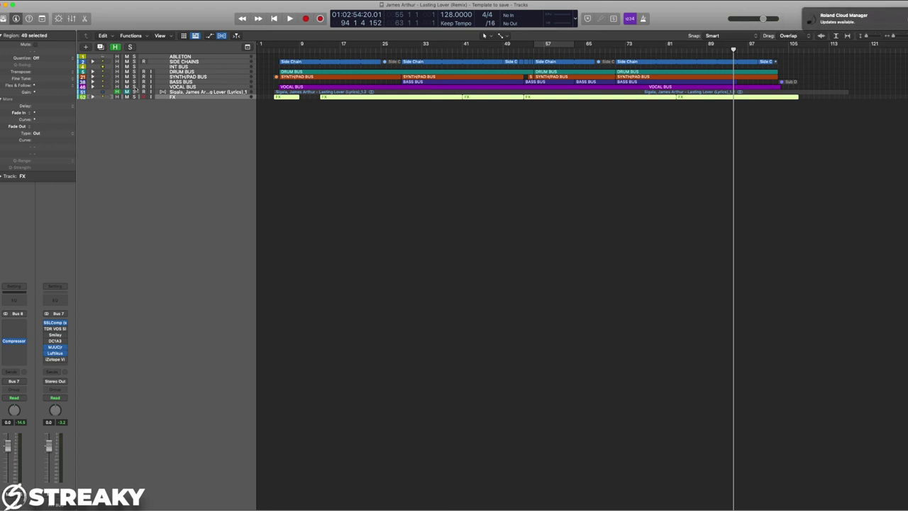
Step: Insert a Channel EQ on FX, undo trial low-cut and mid cuts, and expand VOCAL BUS
left_click(20, 301)
left_click(304, 179)
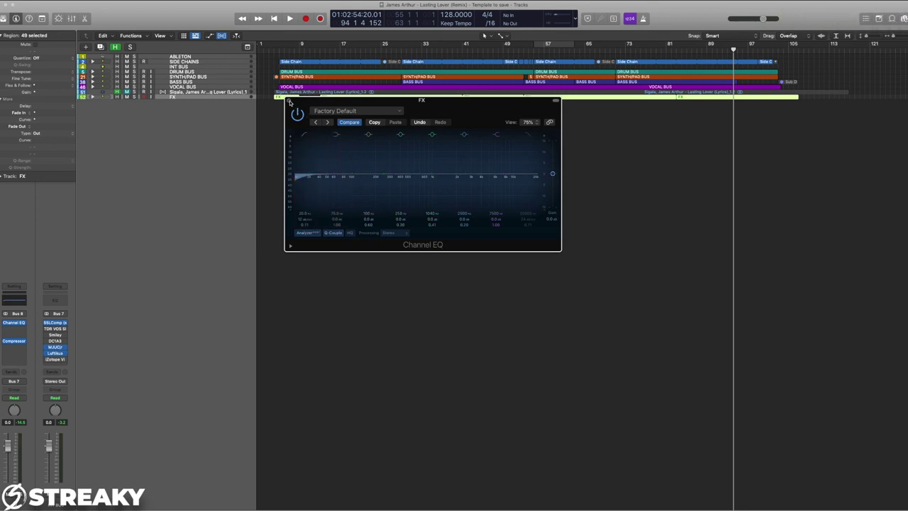
left_click_drag(432, 175, 447, 188)
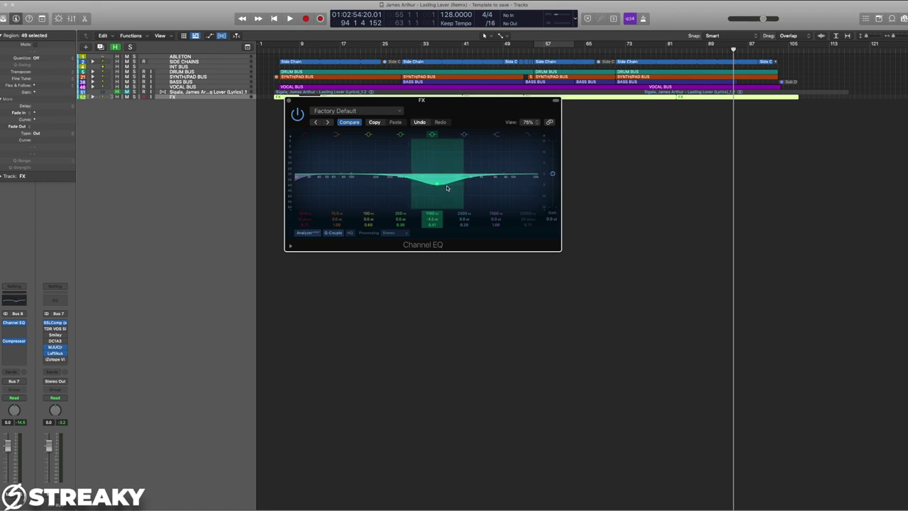
key("super+z")
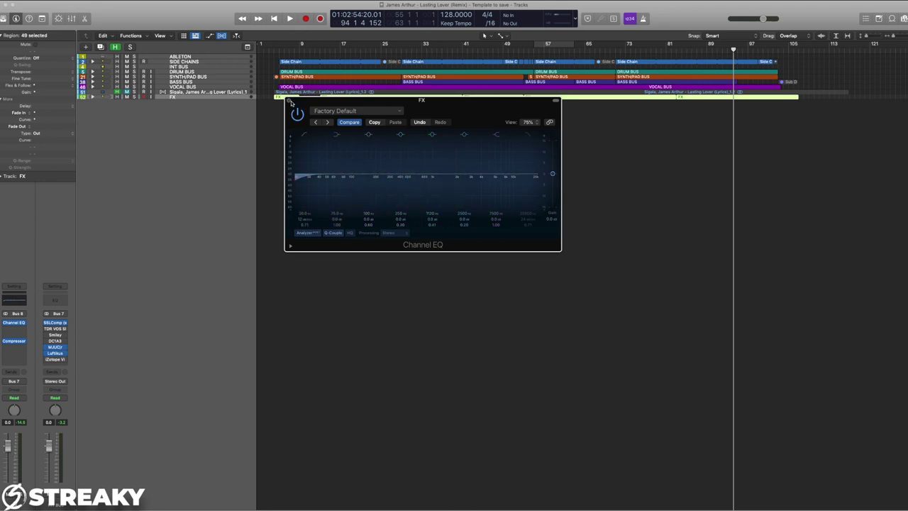
left_click(290, 101)
left_click(93, 86)
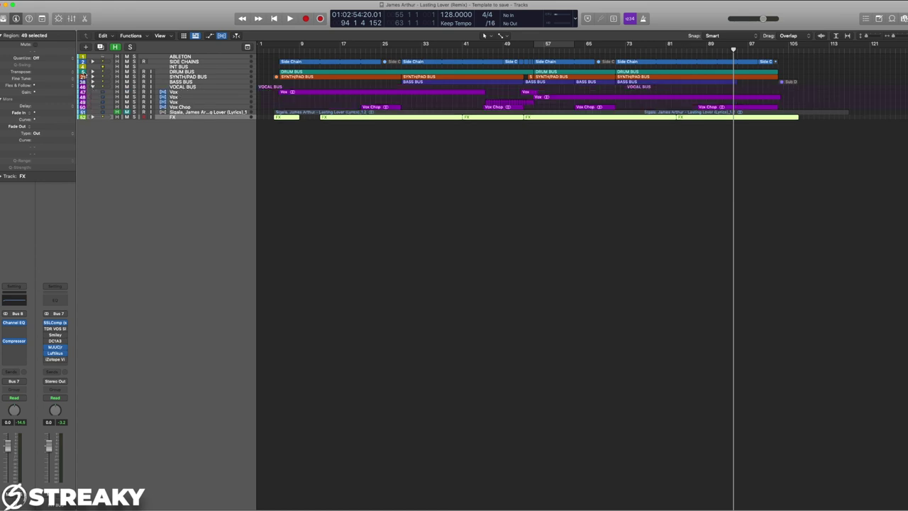
Step: Expand the BASS BUS and DRUM BUS folders and select the DRUM BUS track
left_click(92, 82)
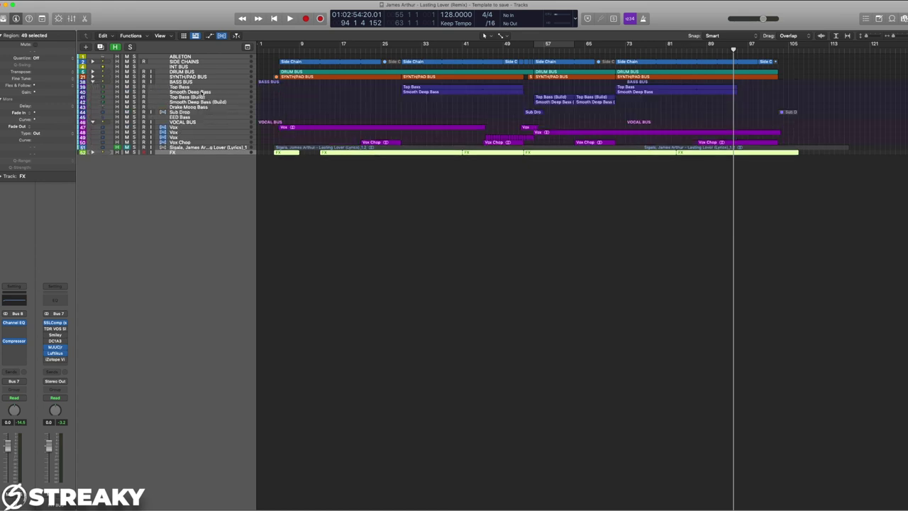
left_click(197, 98)
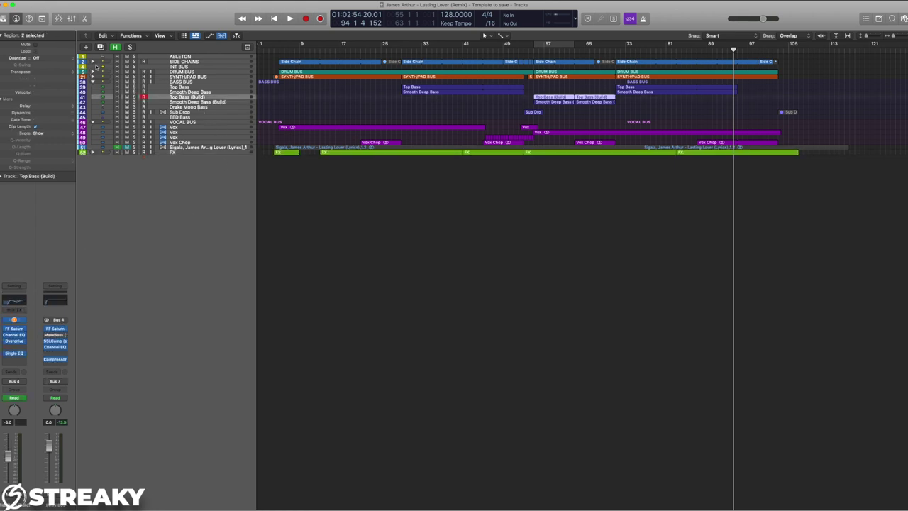
left_click(92, 71)
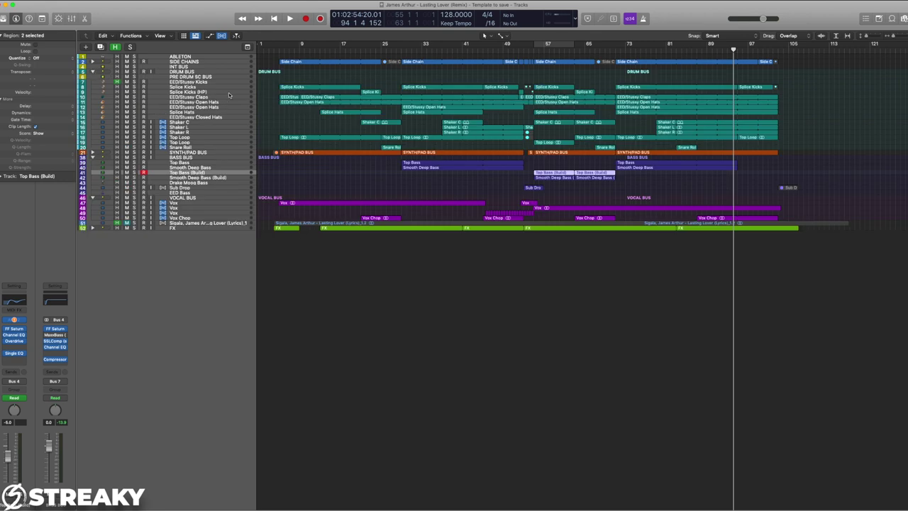
left_click(201, 107)
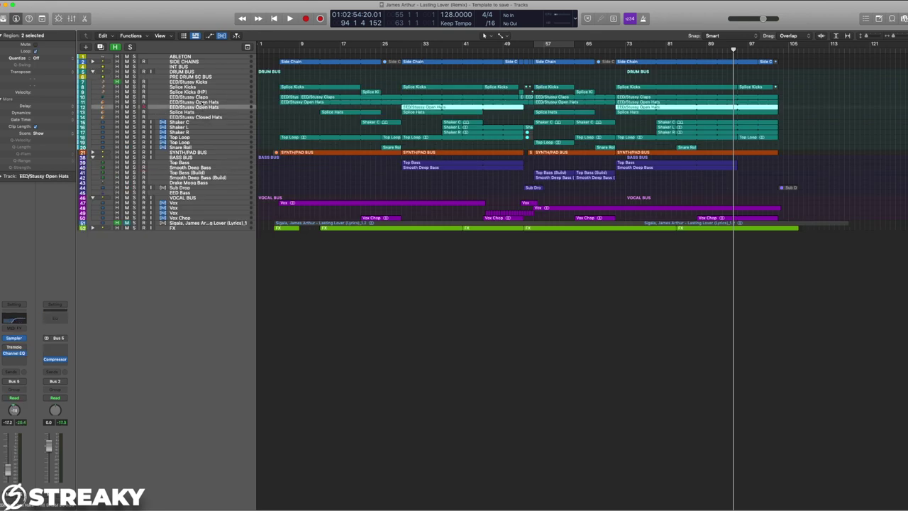
left_click(202, 102)
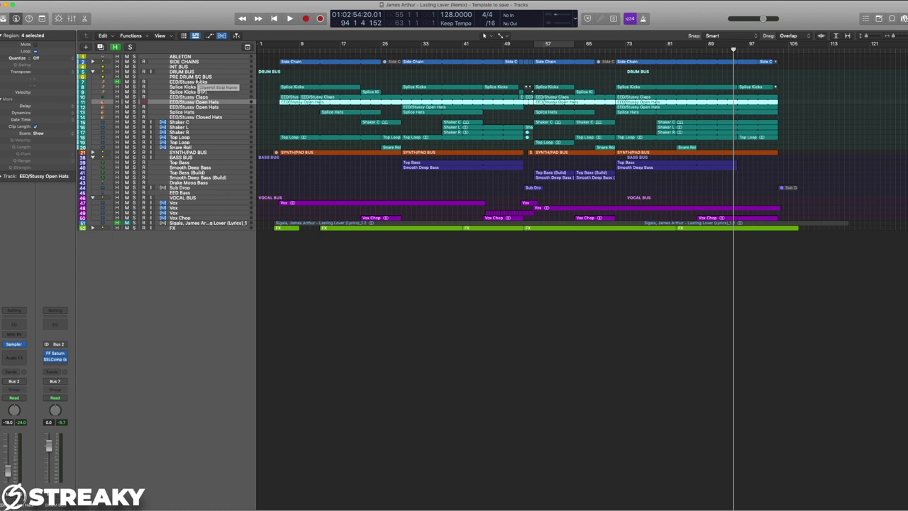
left_click(193, 71)
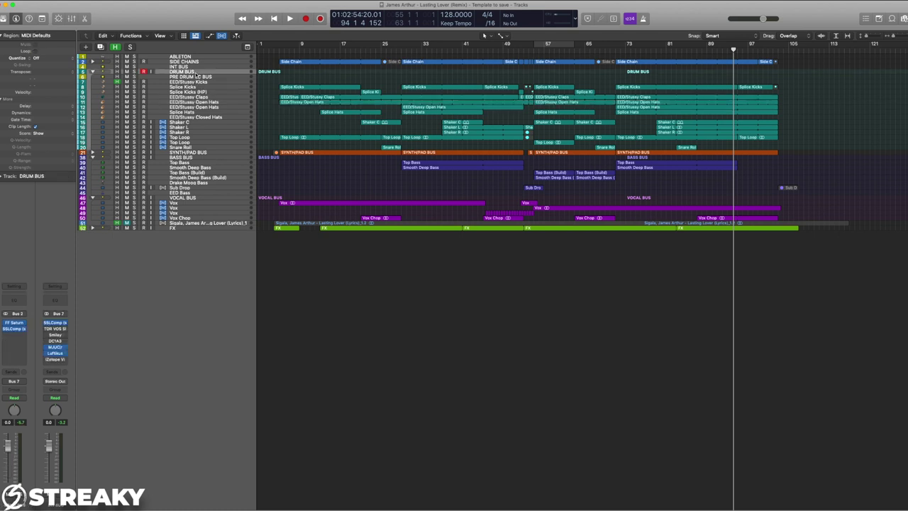
Step: Open the DRUM BUS Channel EQ, try a low-cut from 300 to 100 Hz, and close it
left_click(16, 301)
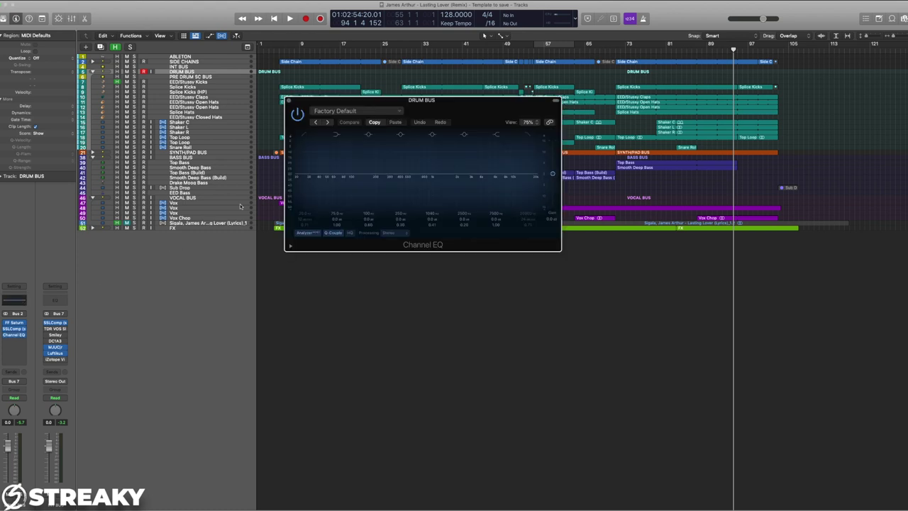
left_click(304, 134)
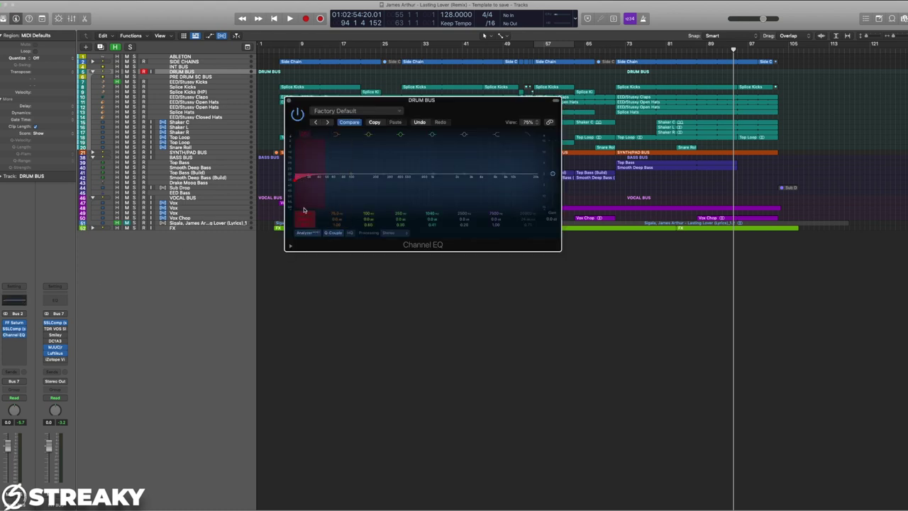
left_click_drag(307, 216, 431, 175)
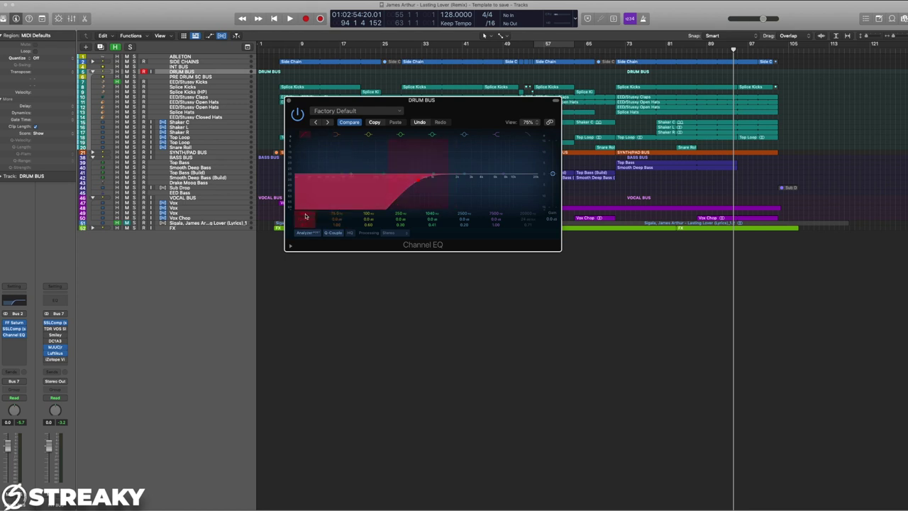
mouse_move(308, 218)
left_mouse_down()
mouse_move(308, 276)
mouse_move(306, 217)
mouse_move(306, 227)
left_mouse_up()
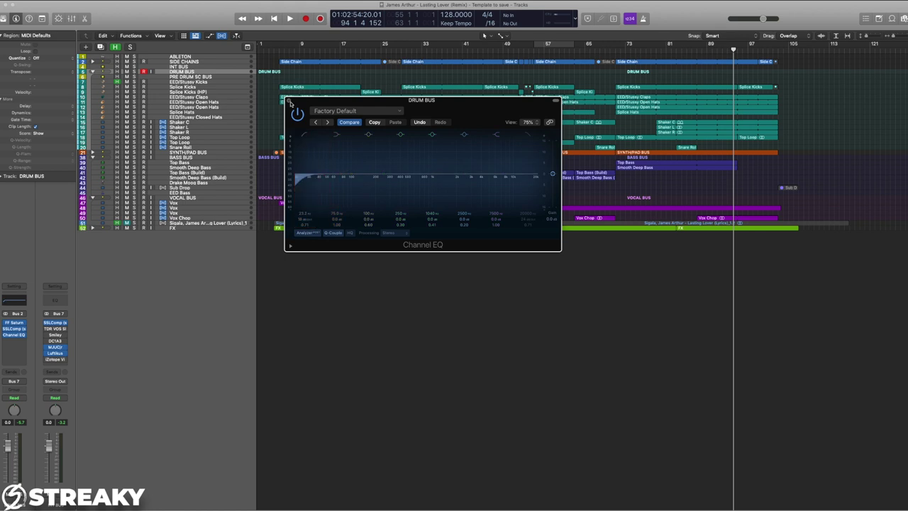
left_click(289, 101)
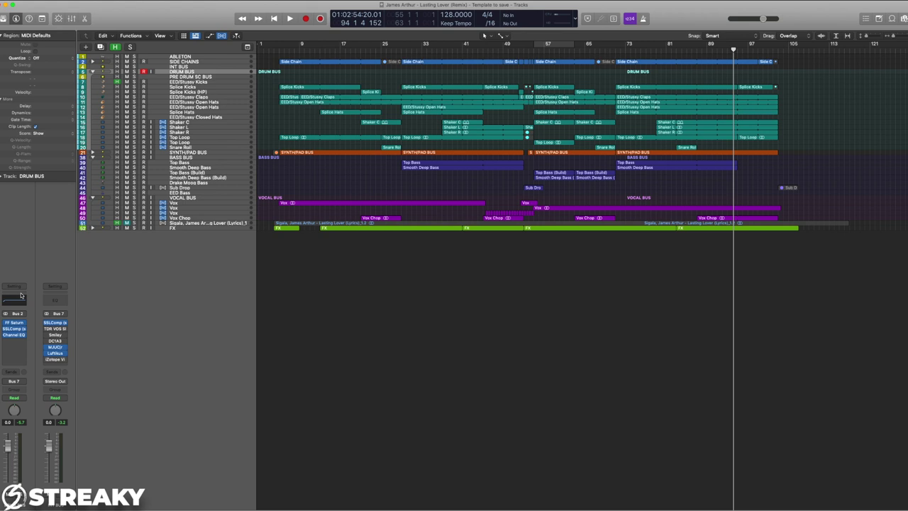
left_click(14, 329)
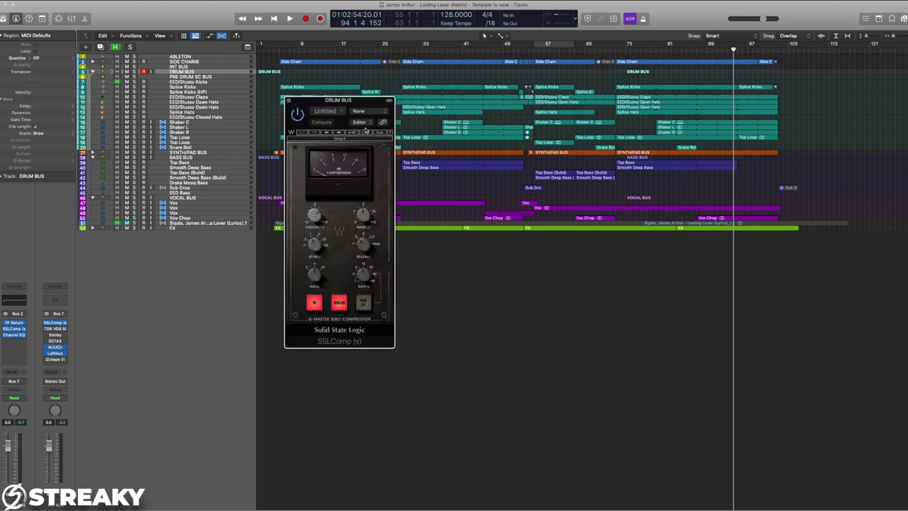
left_click_drag(353, 105, 571, 156)
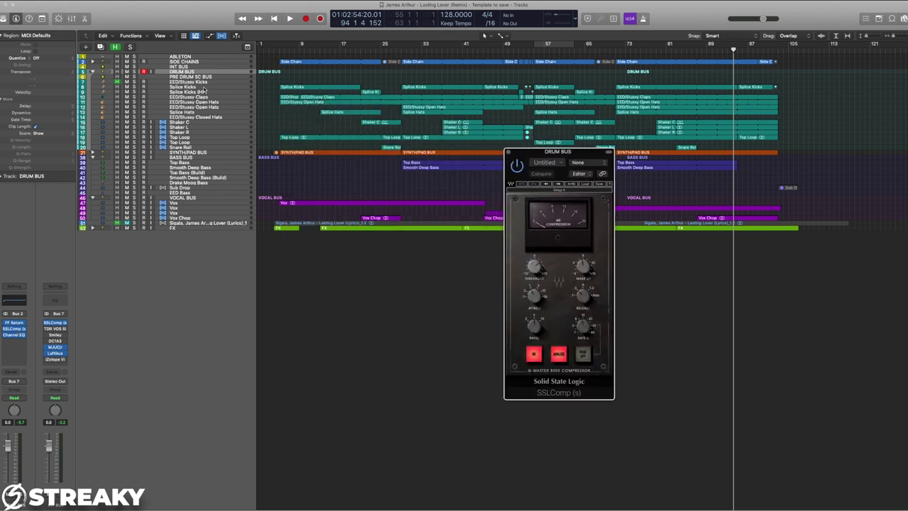
left_click(204, 87)
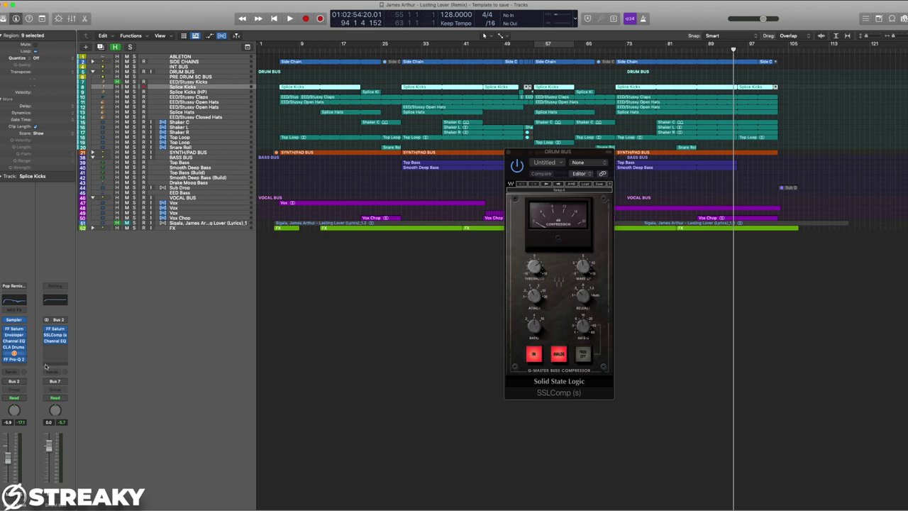
left_click(14, 347)
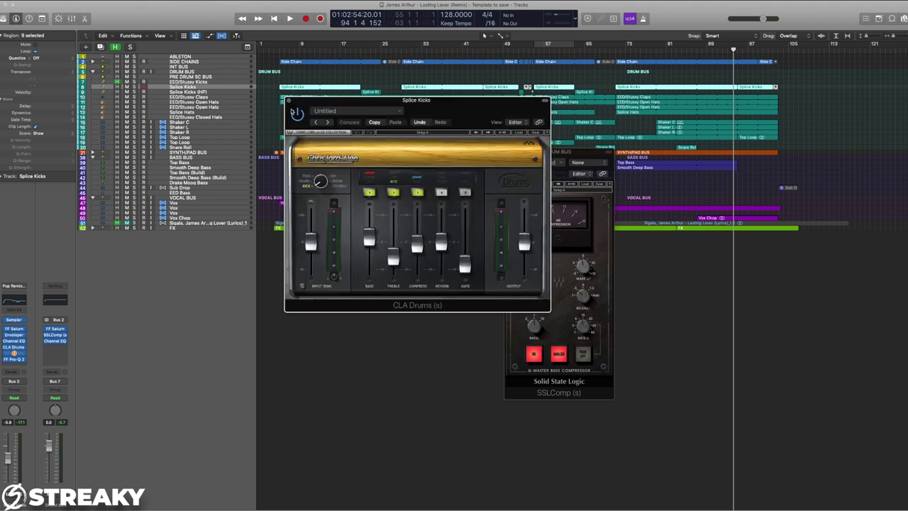
left_click(289, 101)
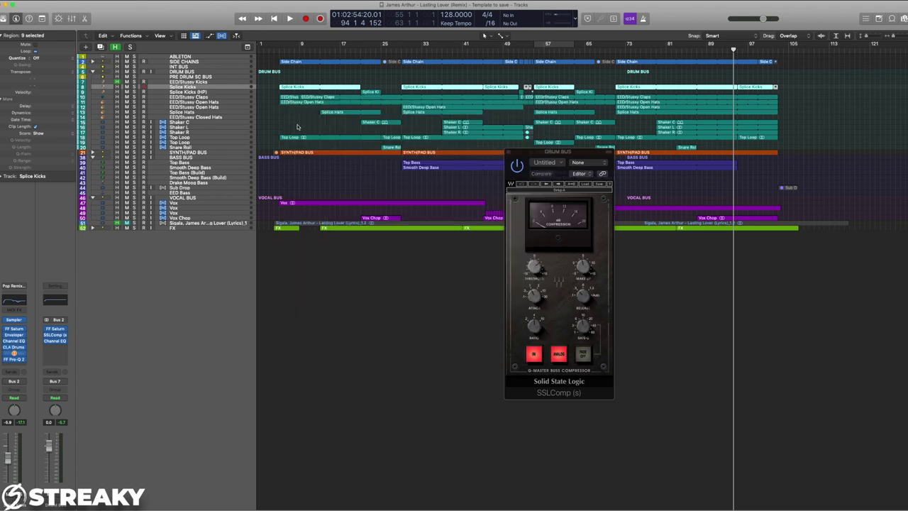
left_click(192, 71)
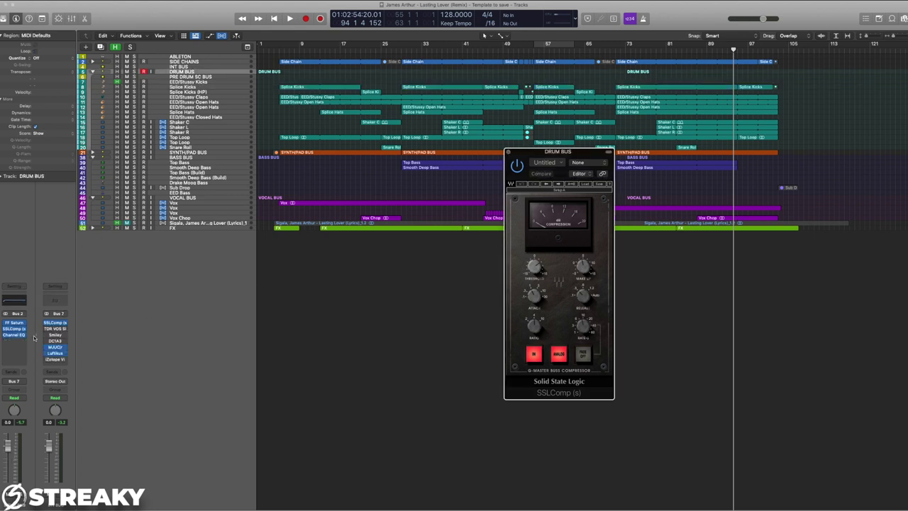
left_click(508, 154)
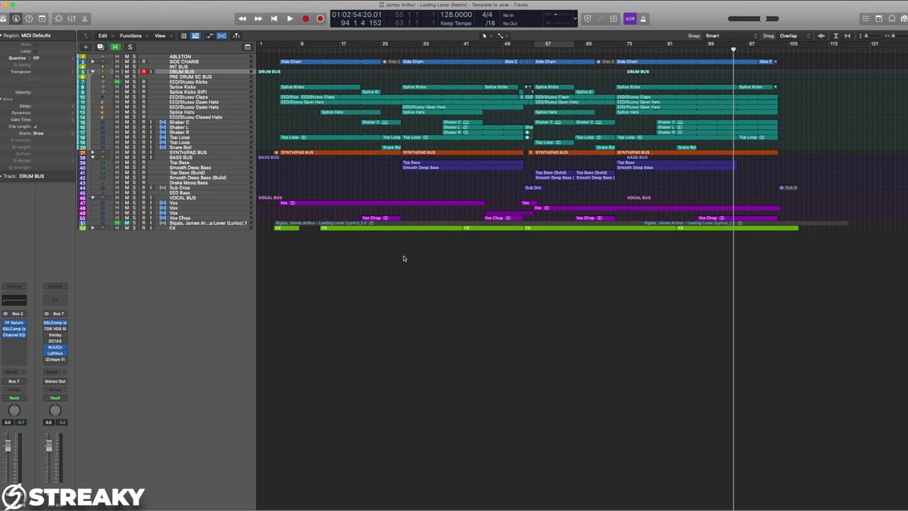
left_click(220, 106)
key("s")
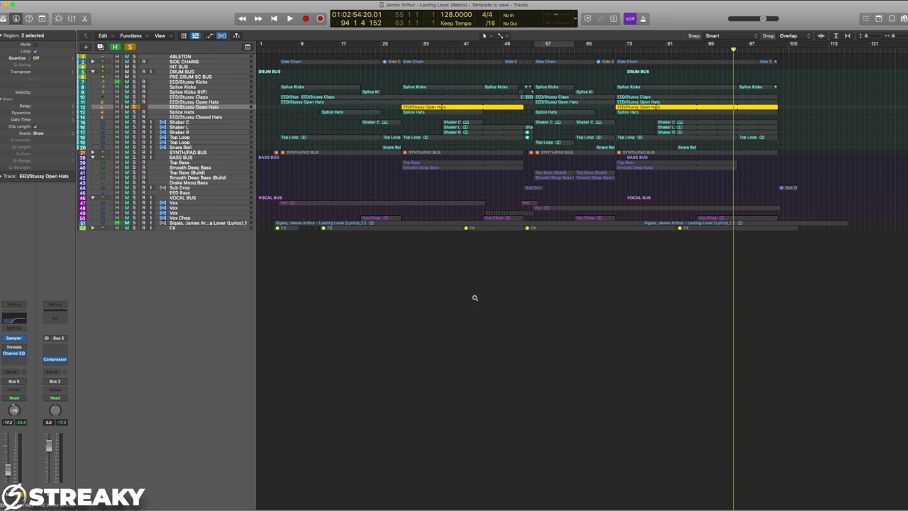
left_click(21, 320)
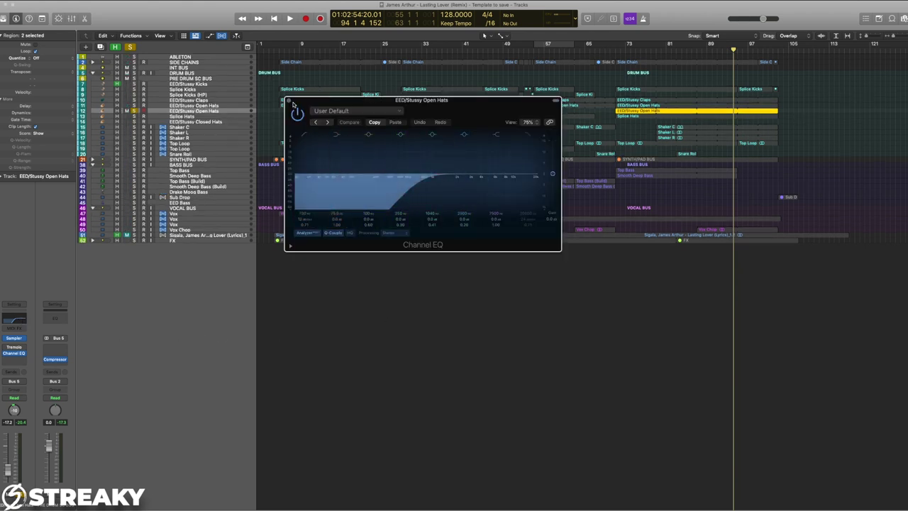
key("s")
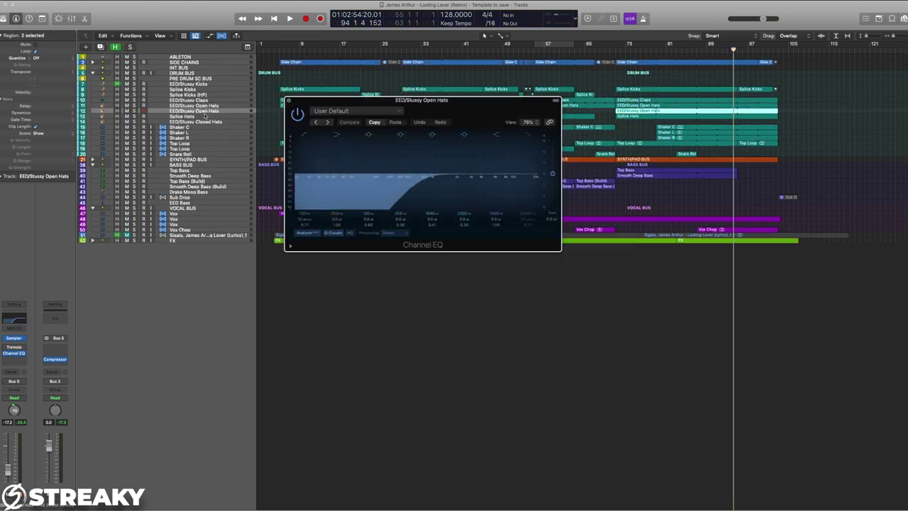
left_click(288, 101)
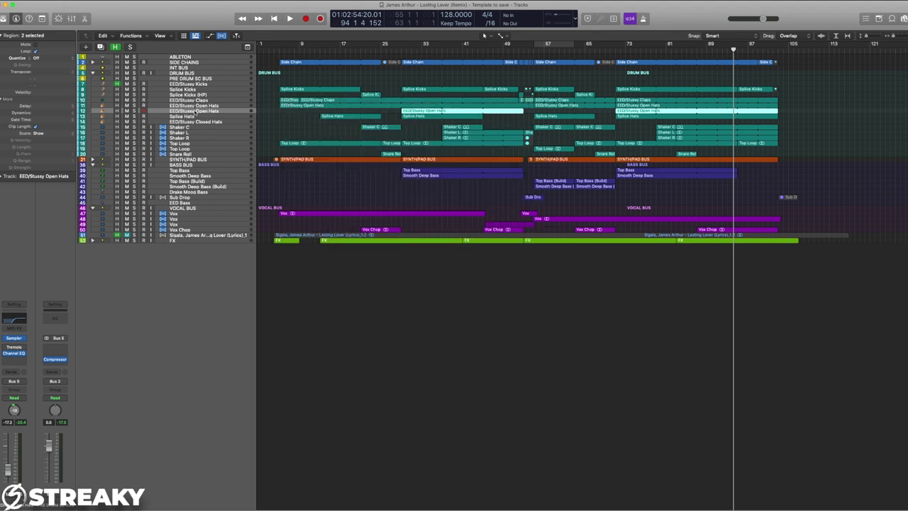
left_click(200, 79)
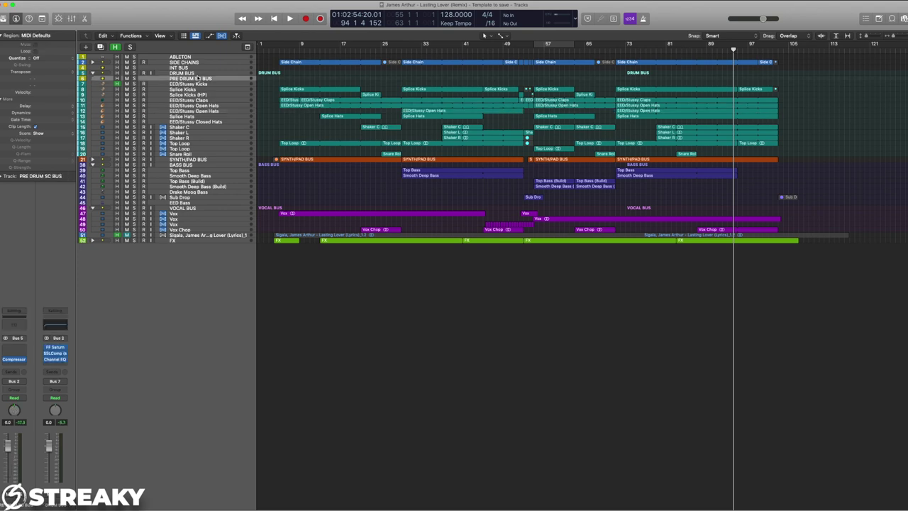
key("super+Down")
key("super+Down")
key("super+Down")
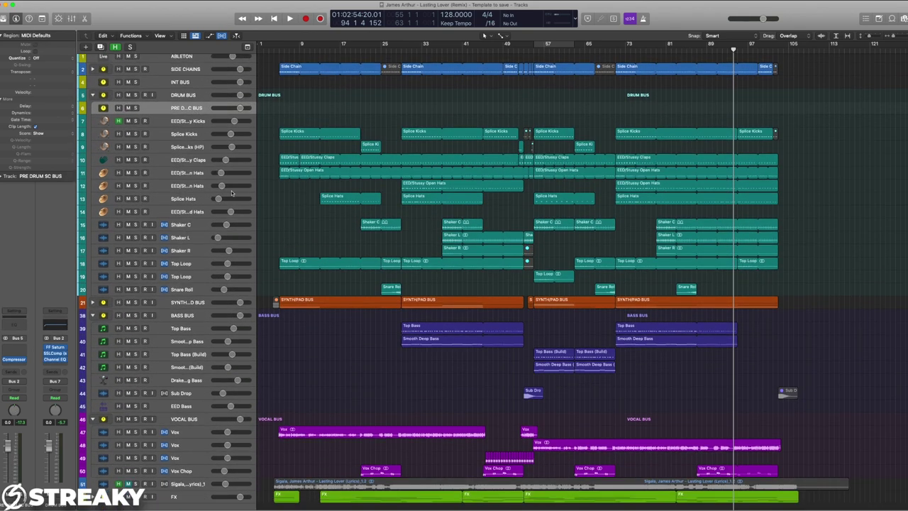
key("super+Up")
key("super+Up")
key("super+Up")
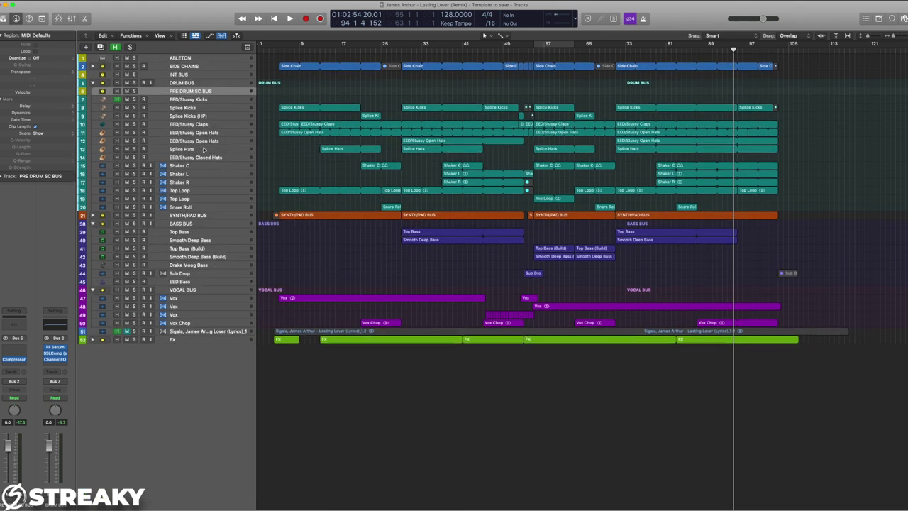
left_click(204, 113)
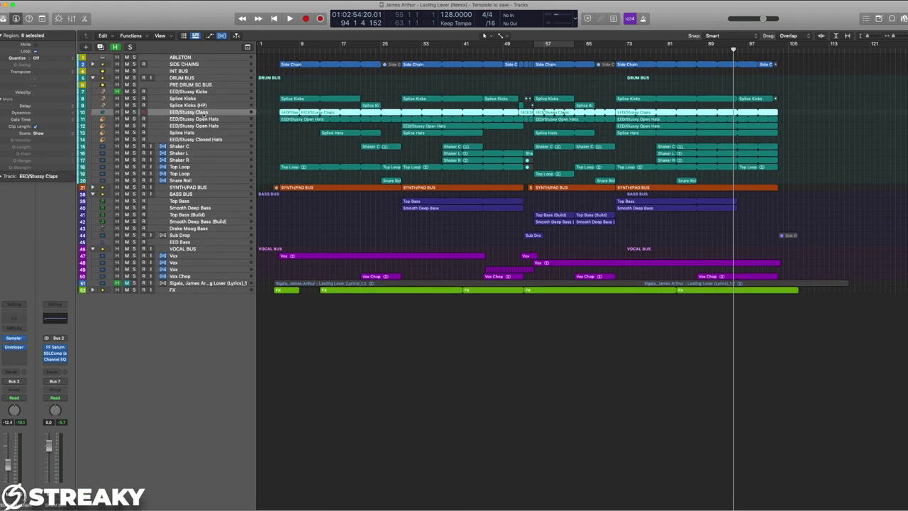
key("super+Up")
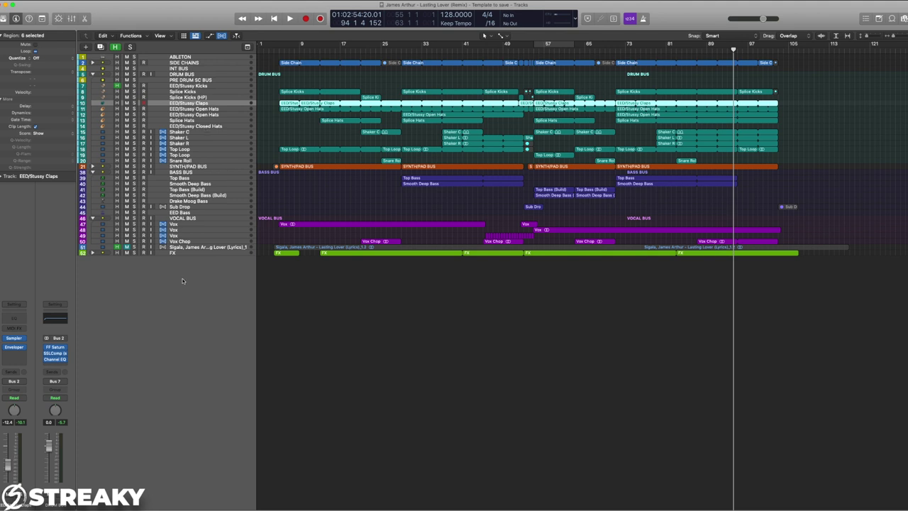
left_click(187, 69)
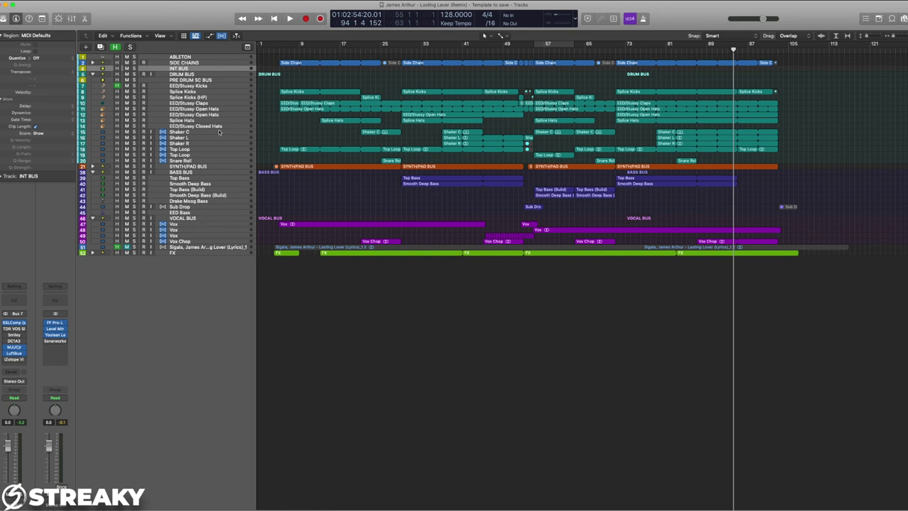
left_click(193, 80)
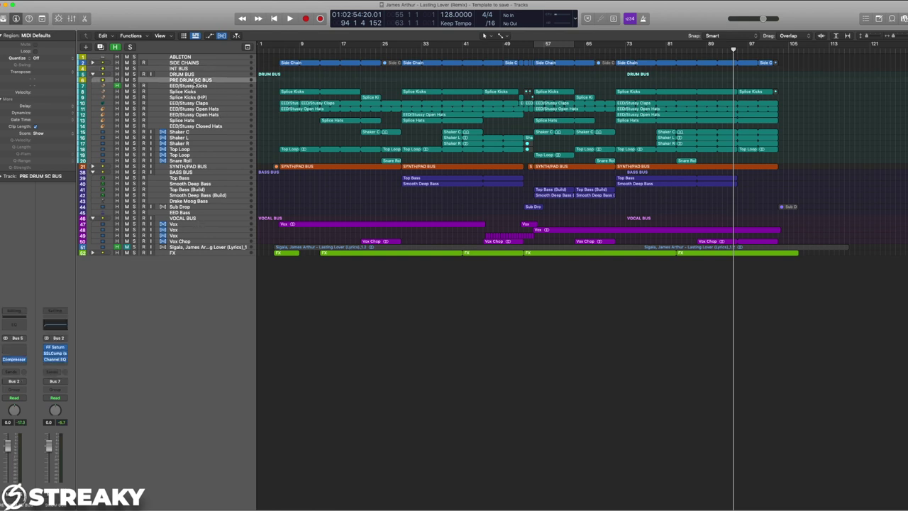